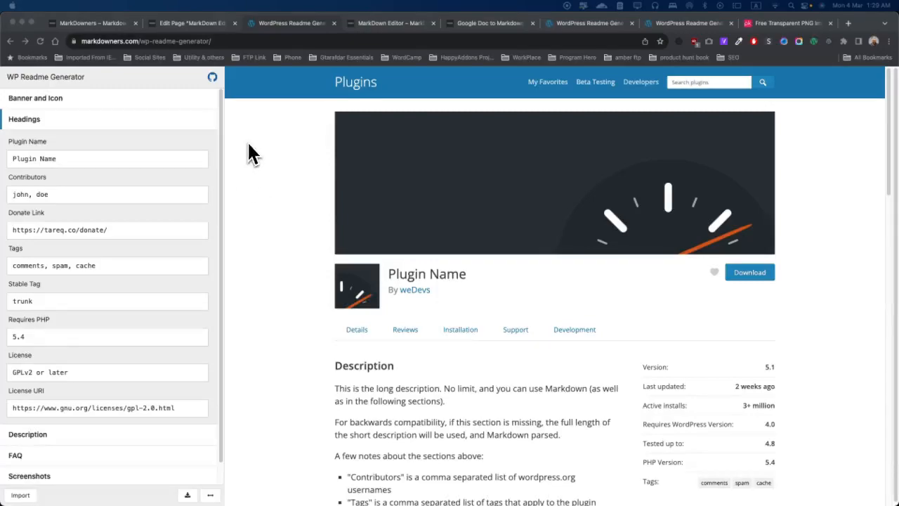
Look through the whole plugin page preview, from the banner and description down to the screenshots, FAQ and contributors.
scroll(405, 189, "down", 3)
scroll(401, 263, "down", 15)
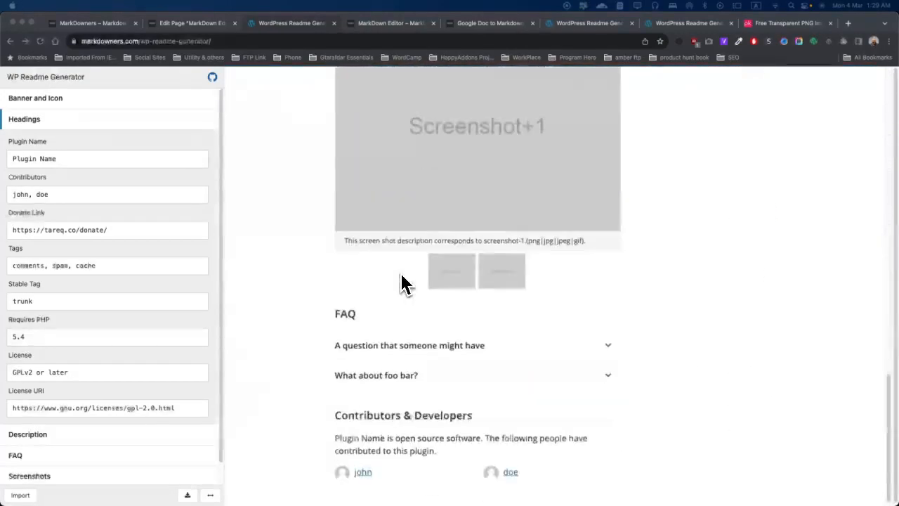
scroll(398, 276, "up", 15)
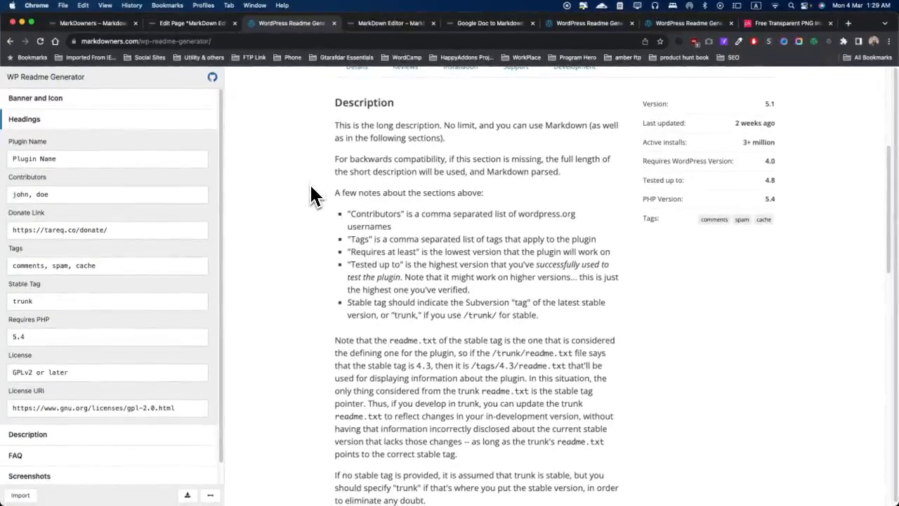
scroll(321, 210, "up", 5)
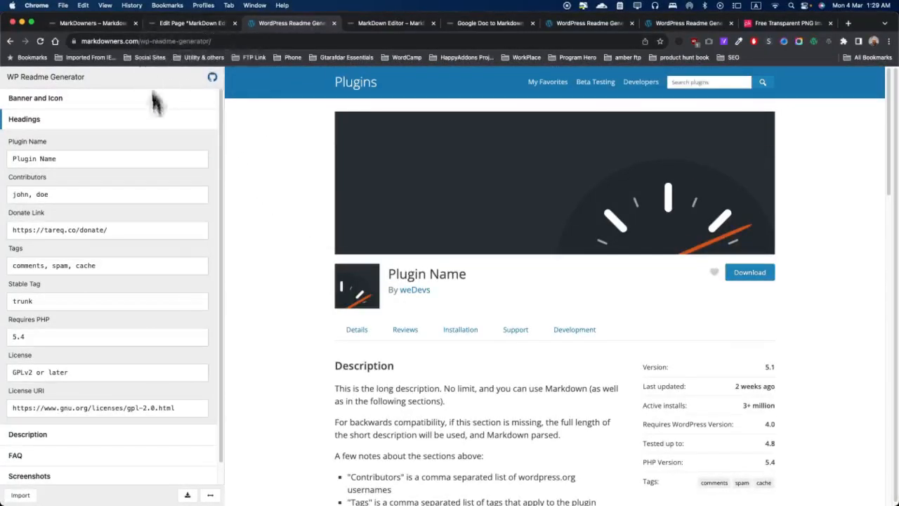
scroll(435, 303, "down", 5)
scroll(378, 303, "down", 4)
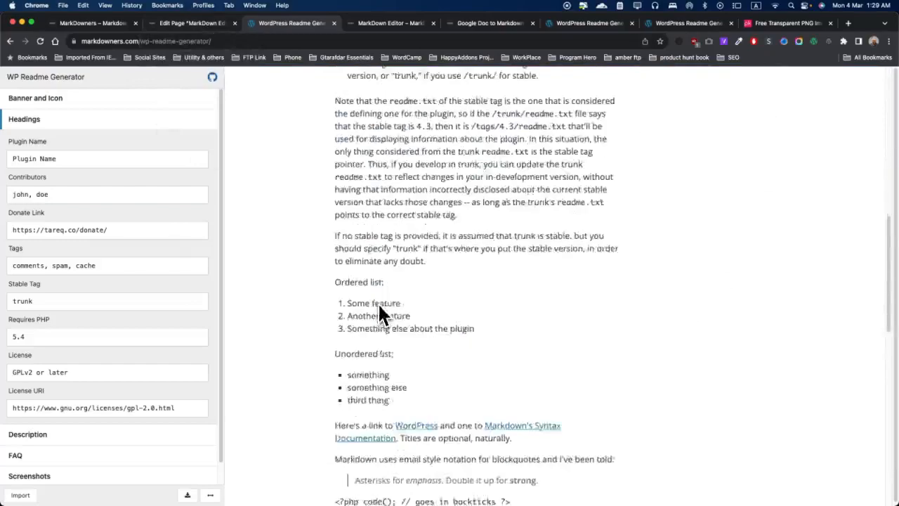
scroll(356, 327, "down", 4)
scroll(342, 345, "up", 12)
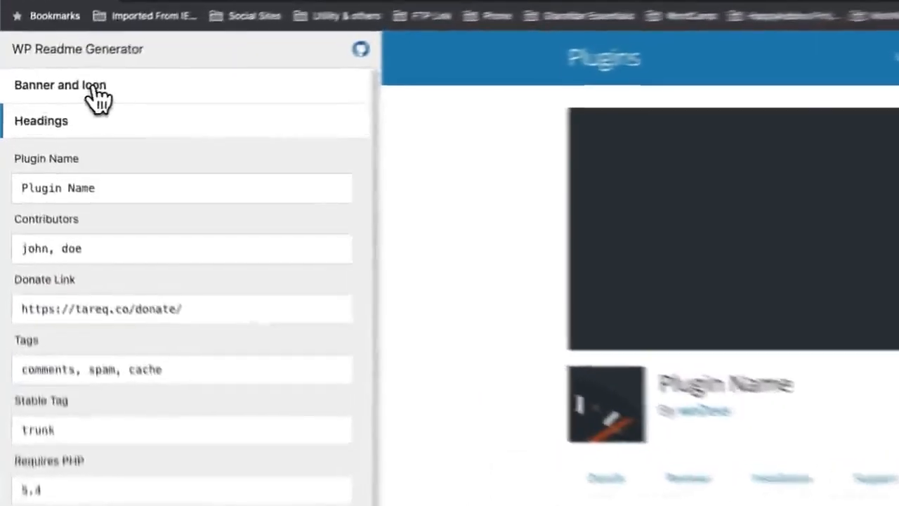
Review the Banner and Icon fields, then the Headings fields, including Tags and Stable Tag.
left_click(97, 99)
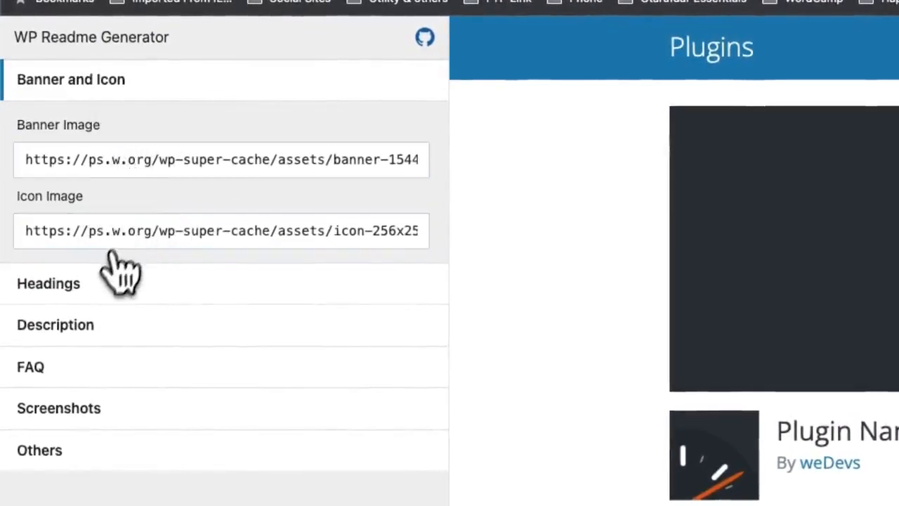
left_click(104, 291)
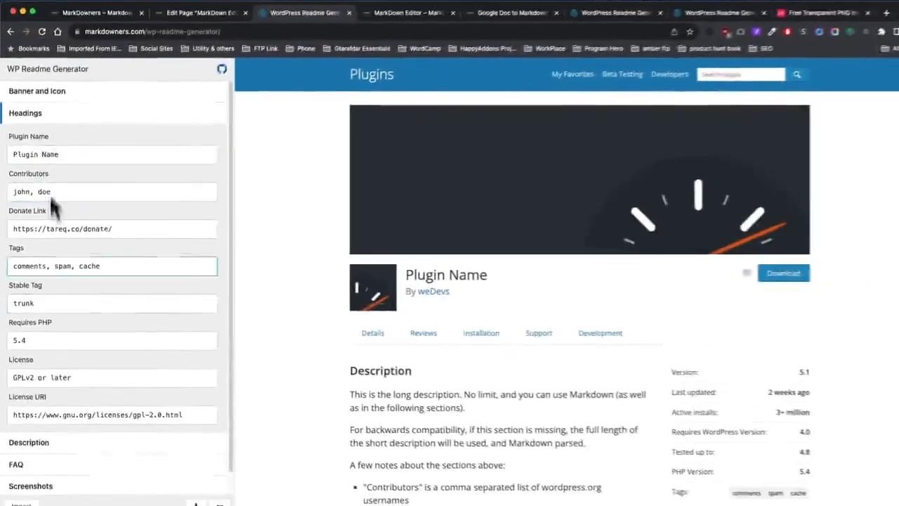
left_click(62, 264)
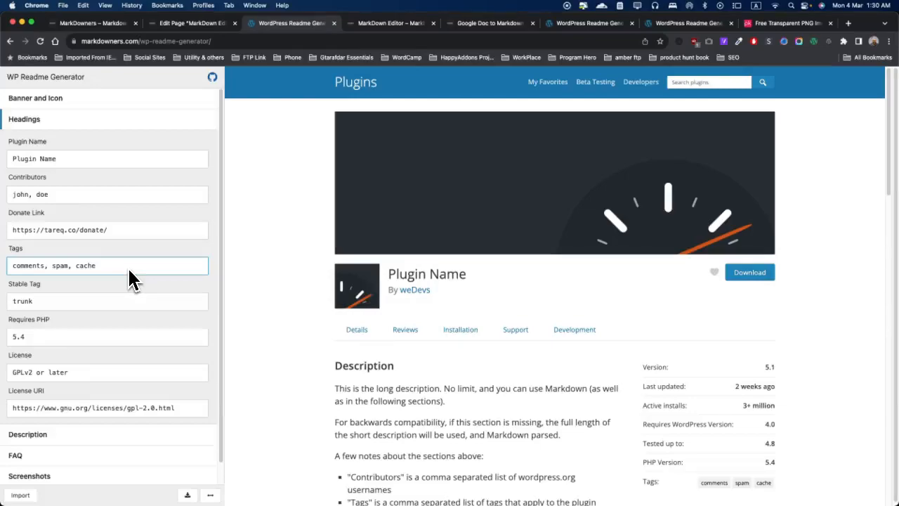
left_click(105, 307)
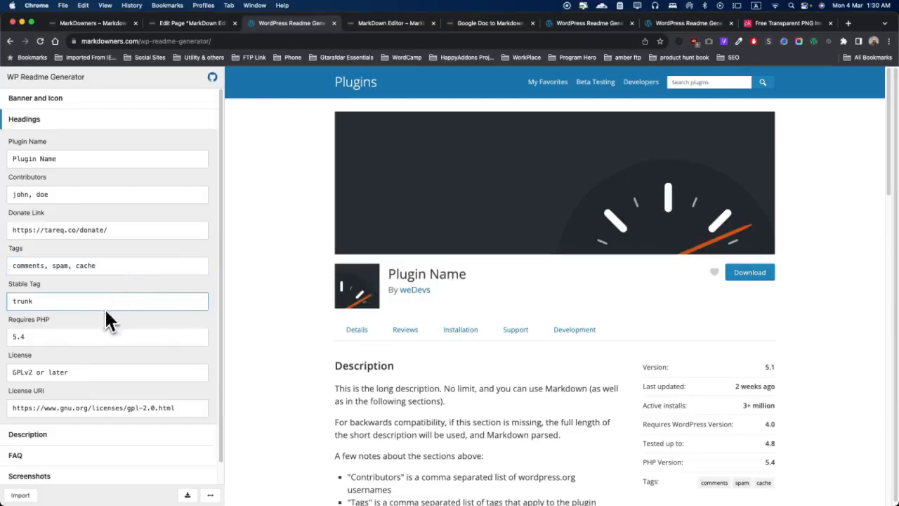
scroll(104, 309, "down", 1)
left_click(102, 314)
key("shift+Tab")
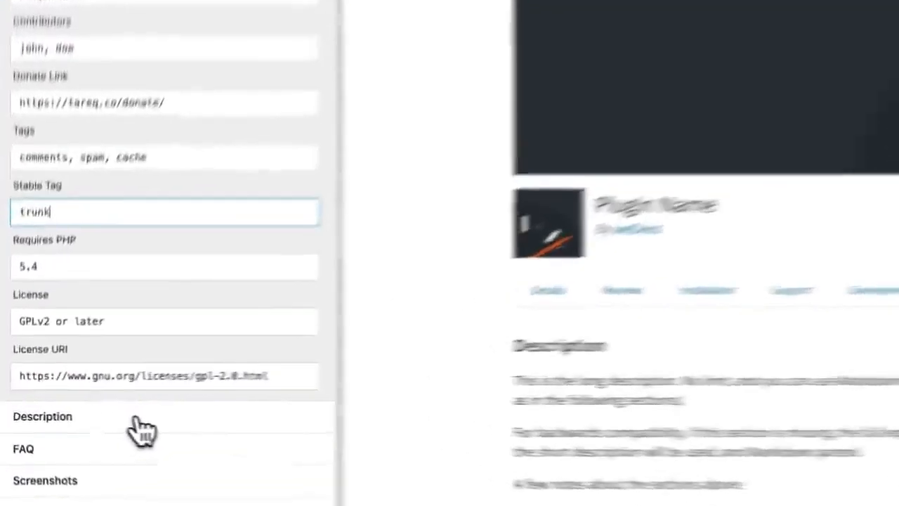
Open the Description section and read through its short description and long description texts.
left_click(136, 420)
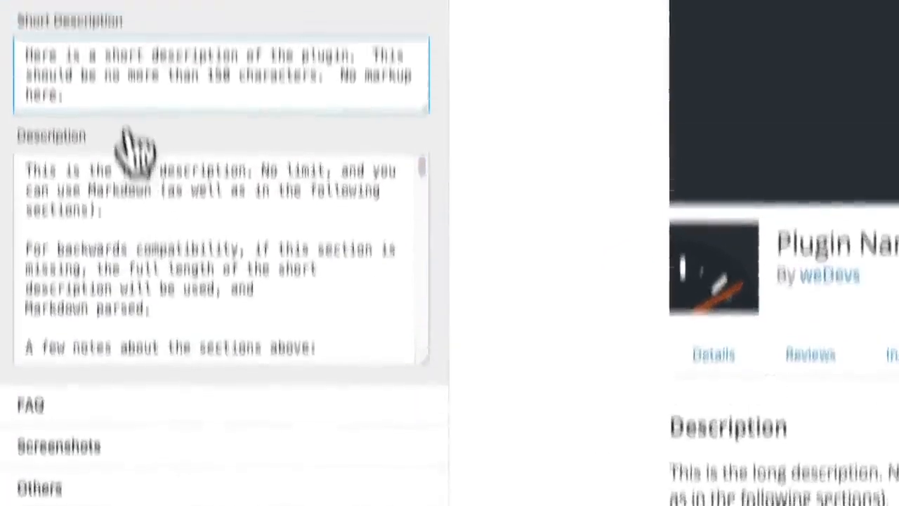
left_click(66, 86)
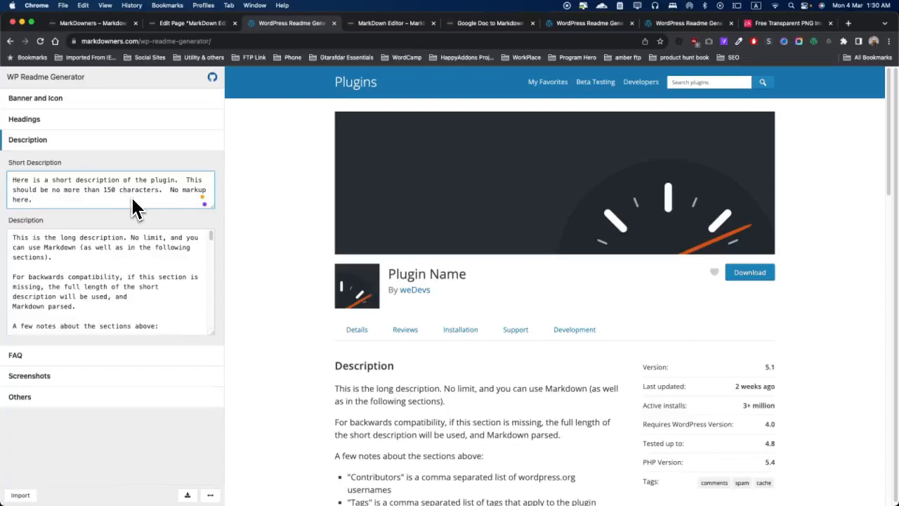
left_click(42, 246)
left_click(81, 239)
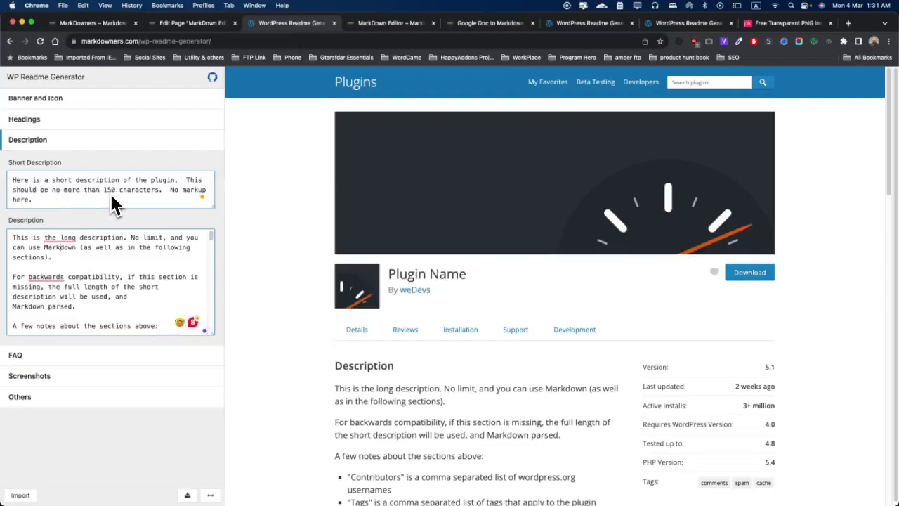
scroll(112, 281, "down", 3)
scroll(106, 283, "down", 3)
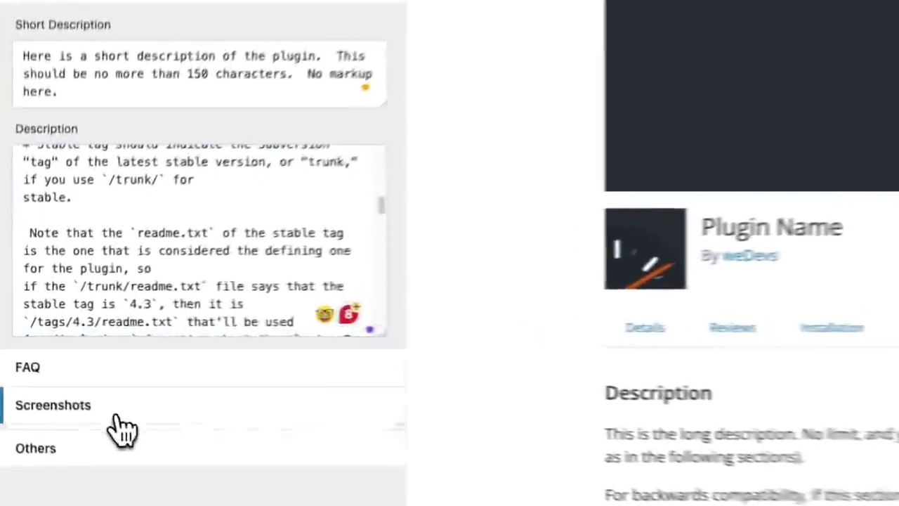
Open the Screenshots section and review the image URL and caption fields of its entries.
left_click(79, 376)
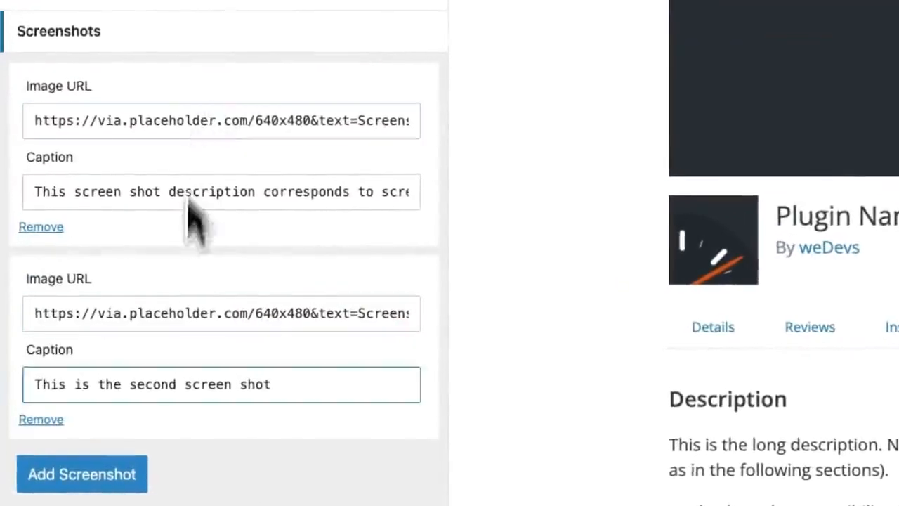
left_click(105, 316)
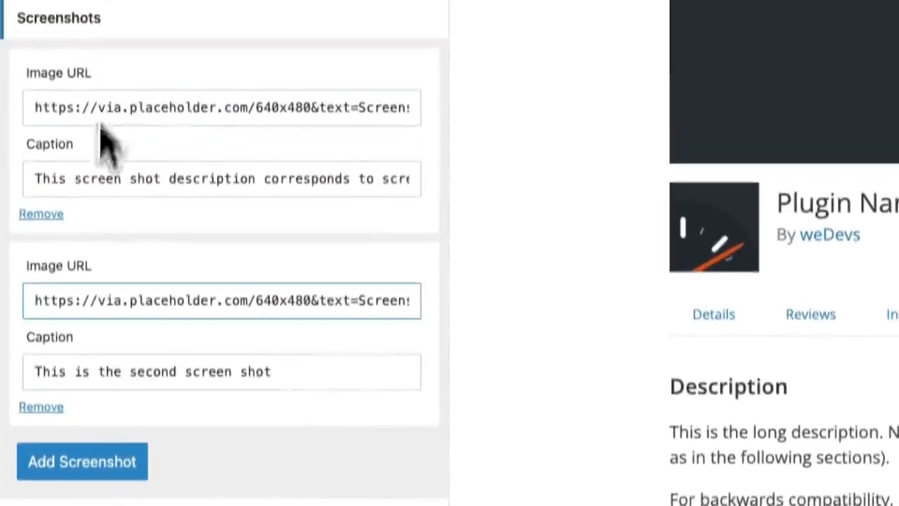
scroll(104, 396, "down", 2)
Open the Others section and read the installation instruction through to its end, above the Upgrade Notice field.
left_click(105, 400)
left_click(91, 412)
scroll(179, 263, "down", 5)
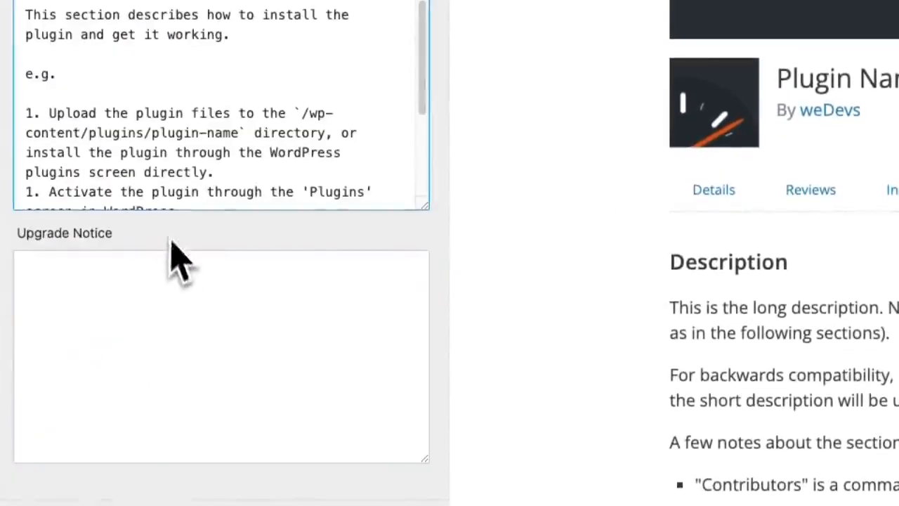
scroll(175, 116, "down", 3)
left_click(154, 290)
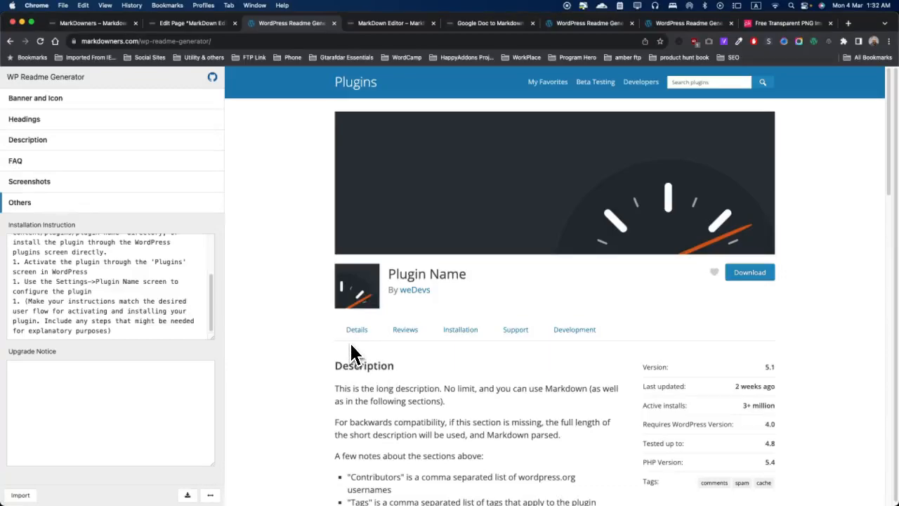
Examine the preview's sections below the description, including the screenshots and FAQ.
scroll(511, 326, "down", 10)
scroll(512, 325, "down", 5)
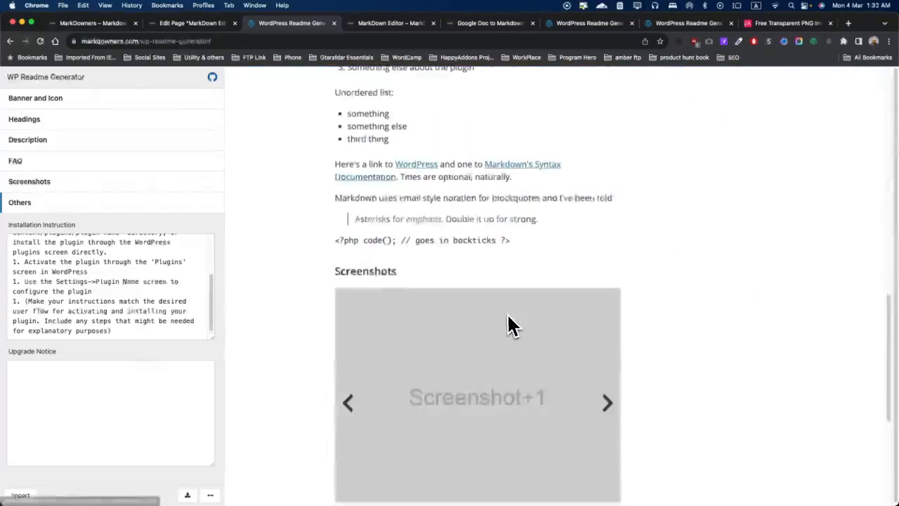
scroll(512, 325, "down", 1)
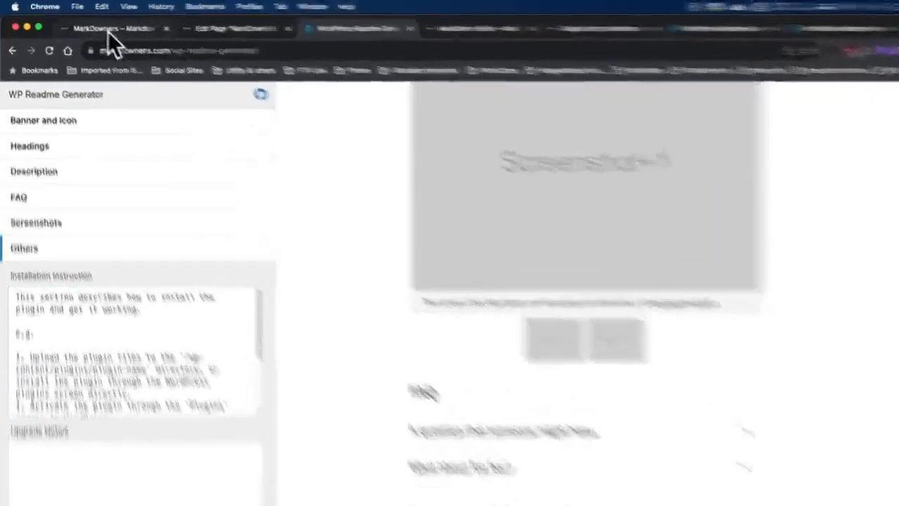
Switch to the MarkDowners home page and return to its welcome section.
left_click(107, 31)
scroll(478, 316, "up", 10)
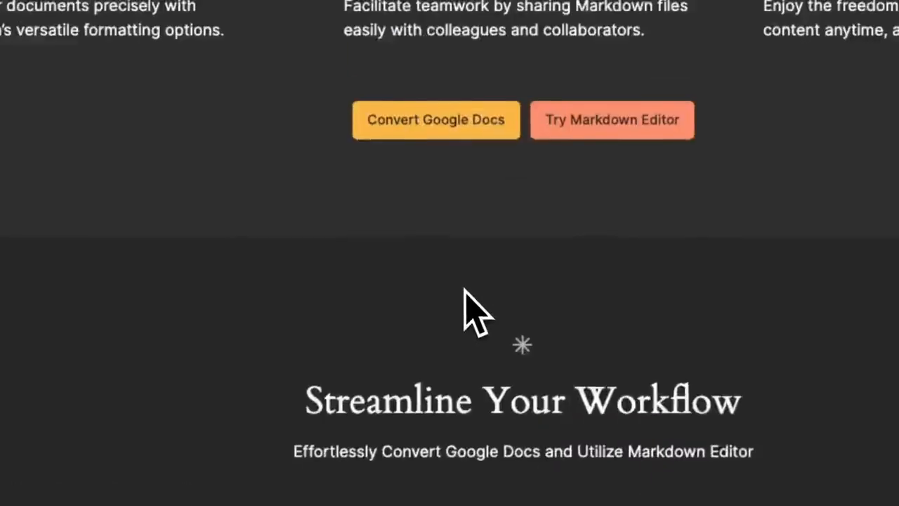
scroll(468, 312, "up", 10)
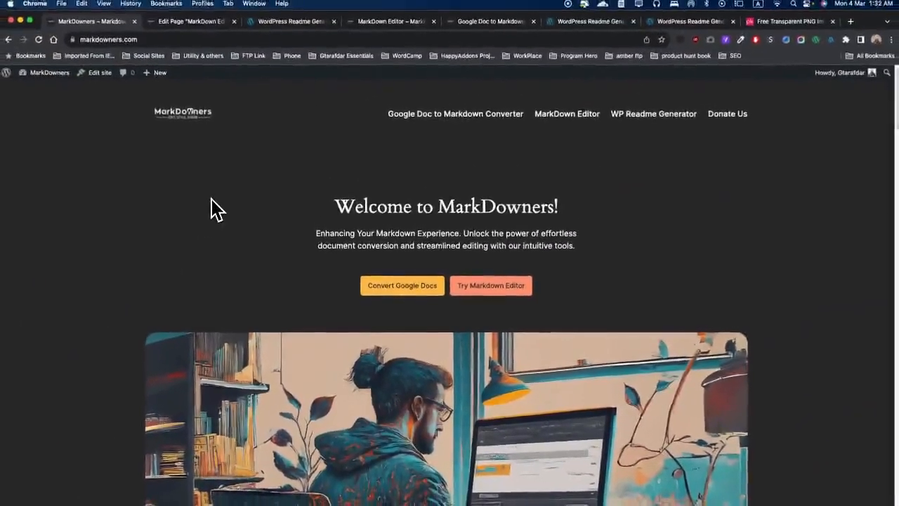